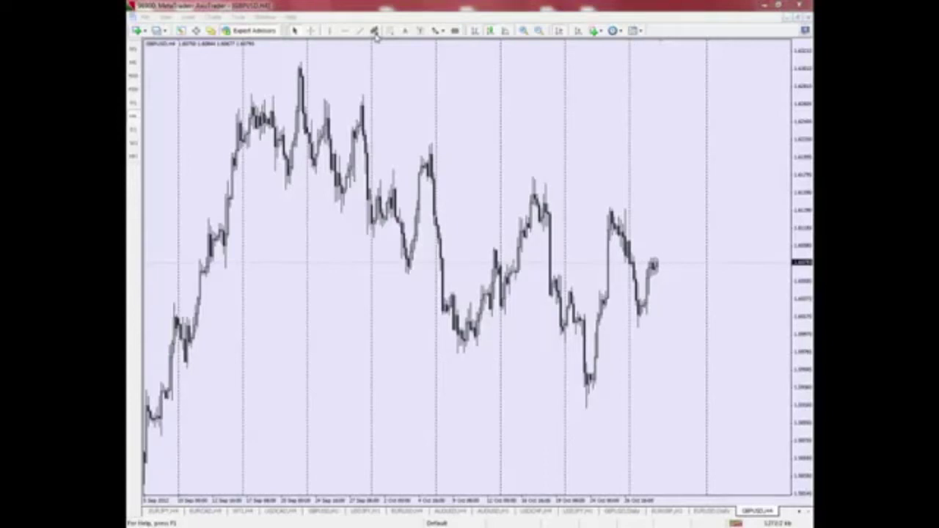
- Draw an equidistant channel on GBPUSD H4 from the highest September peak down-right across the chart
left_click(375, 31)
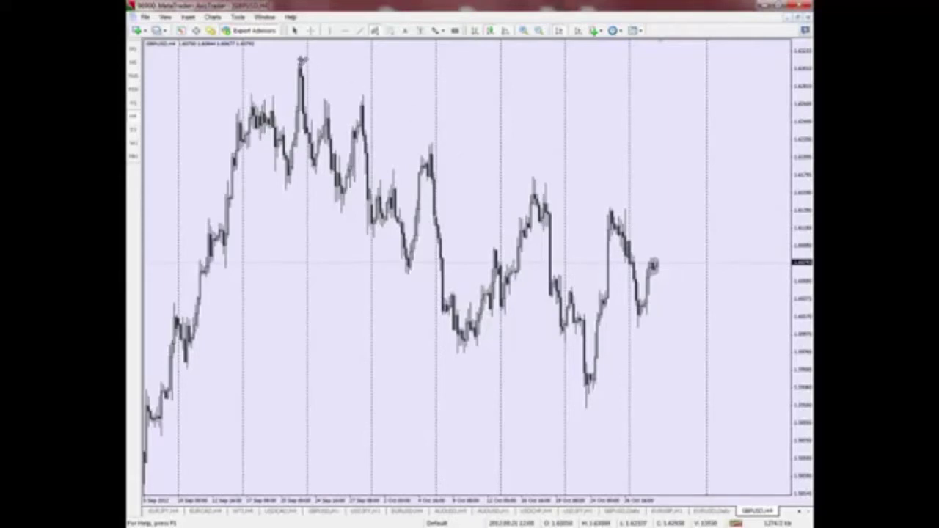
mouse_move(301, 61)
left_mouse_down()
mouse_move(594, 388)
mouse_move(409, 125)
mouse_move(613, 211)
left_mouse_up()
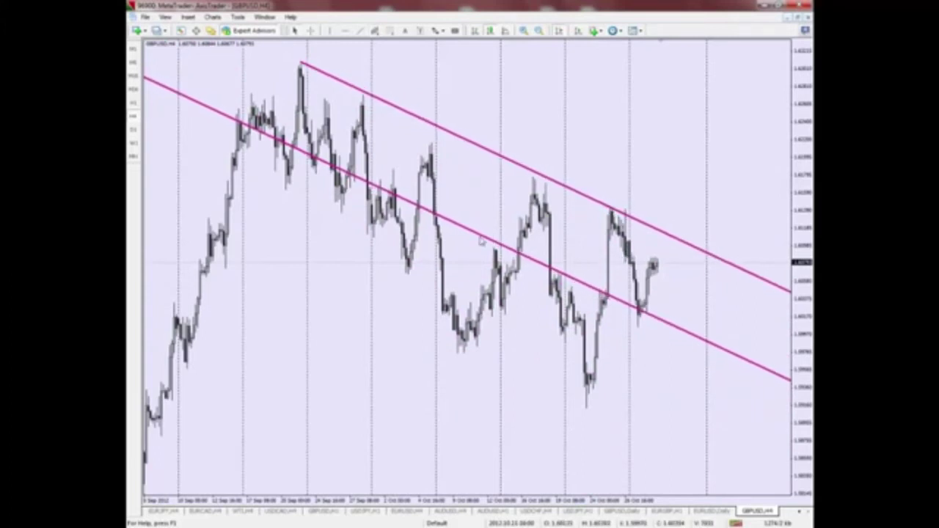
- Lower the GBPUSD channel's bottom line to rest on the late-October low, then deselect it
double_click(481, 236)
mouse_move(304, 152)
left_mouse_down()
mouse_move(304, 166)
mouse_move(503, 300)
mouse_move(587, 399)
mouse_move(586, 413)
left_mouse_up()
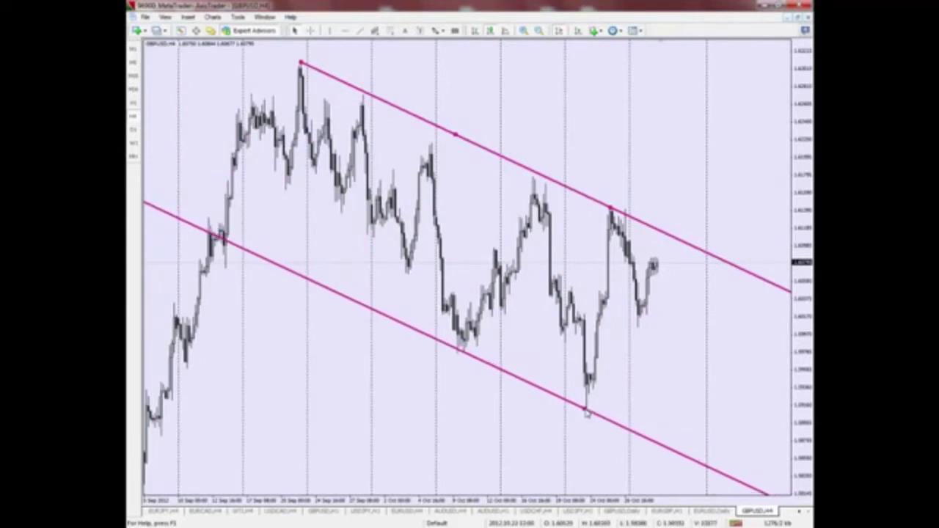
left_click(584, 407)
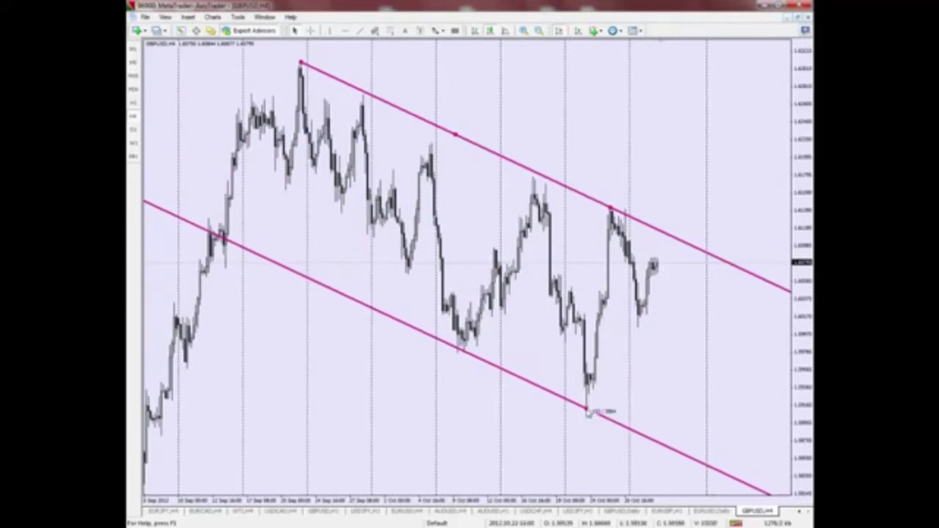
double_click(586, 408)
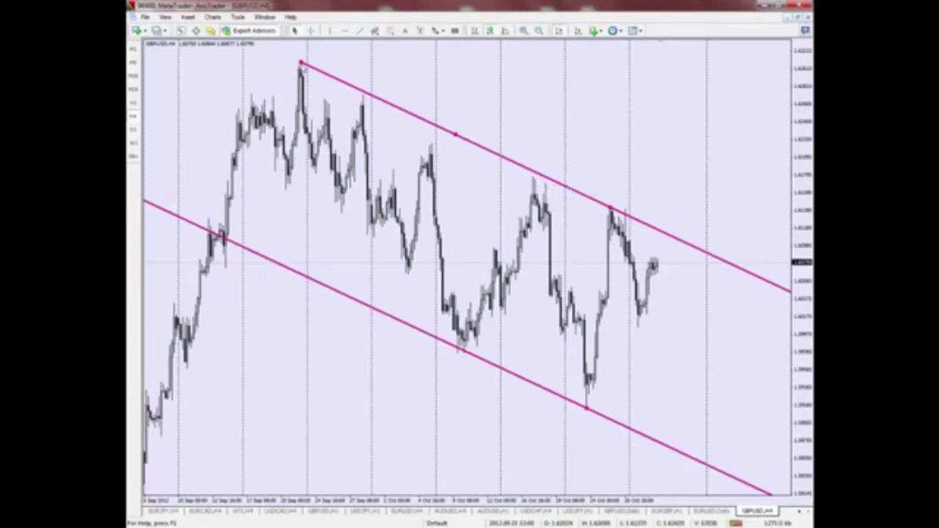
- Nudge the channel's anchors and shift it so both lines hug the September–October swing highs and lows
mouse_move(301, 65)
left_mouse_down()
mouse_move(255, 146)
mouse_move(300, 72)
mouse_move(294, 163)
mouse_move(300, 63)
left_mouse_up()
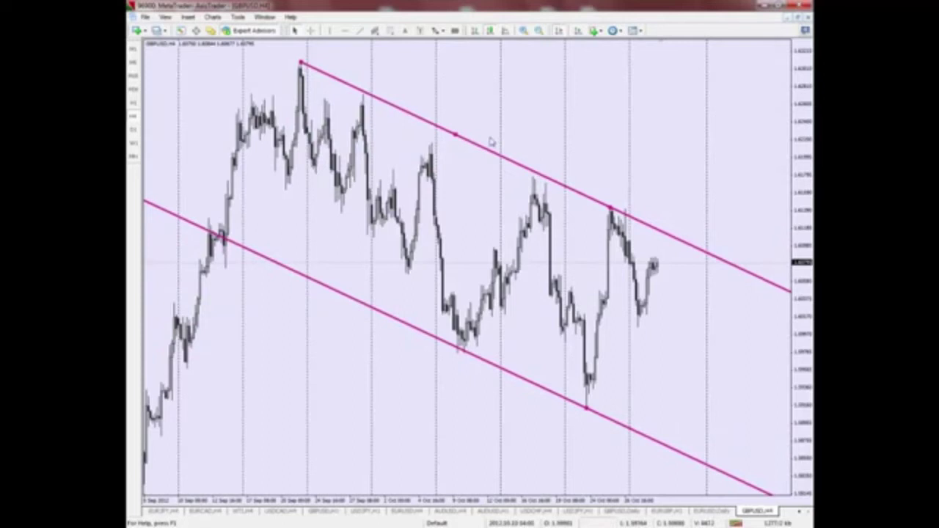
mouse_move(612, 211)
left_mouse_down()
mouse_move(614, 232)
mouse_move(616, 201)
mouse_move(612, 210)
left_mouse_up()
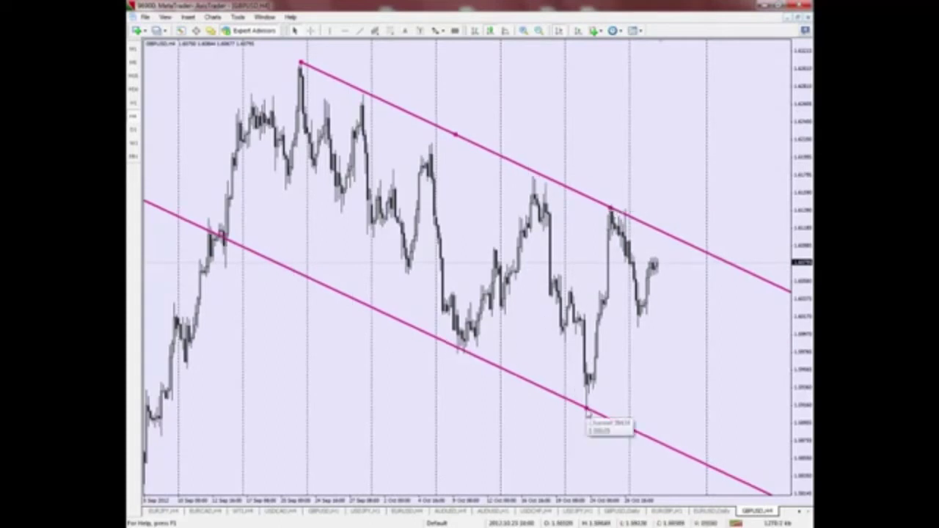
mouse_move(586, 408)
left_mouse_down()
mouse_move(597, 271)
mouse_move(600, 420)
mouse_move(599, 265)
mouse_move(601, 372)
mouse_move(598, 409)
mouse_move(588, 408)
left_mouse_up()
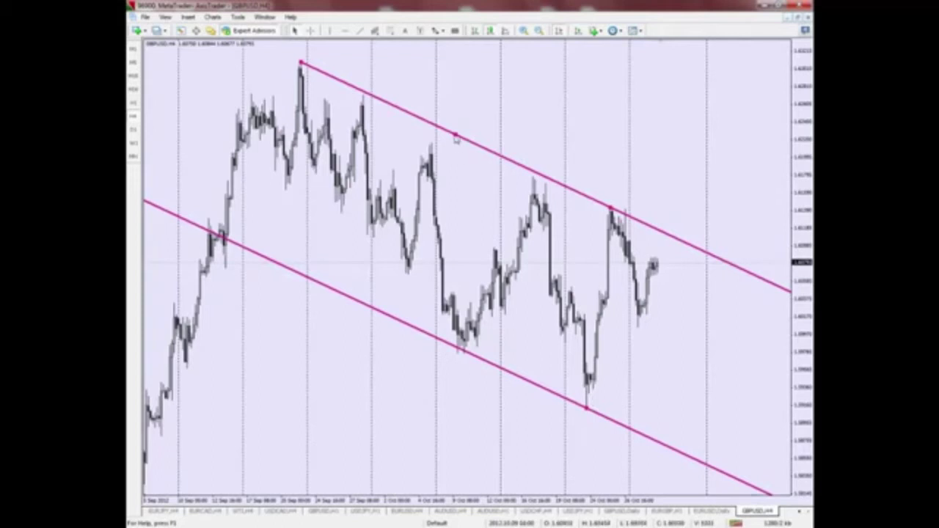
mouse_move(455, 134)
left_mouse_down()
mouse_move(447, 159)
mouse_move(456, 140)
left_mouse_up()
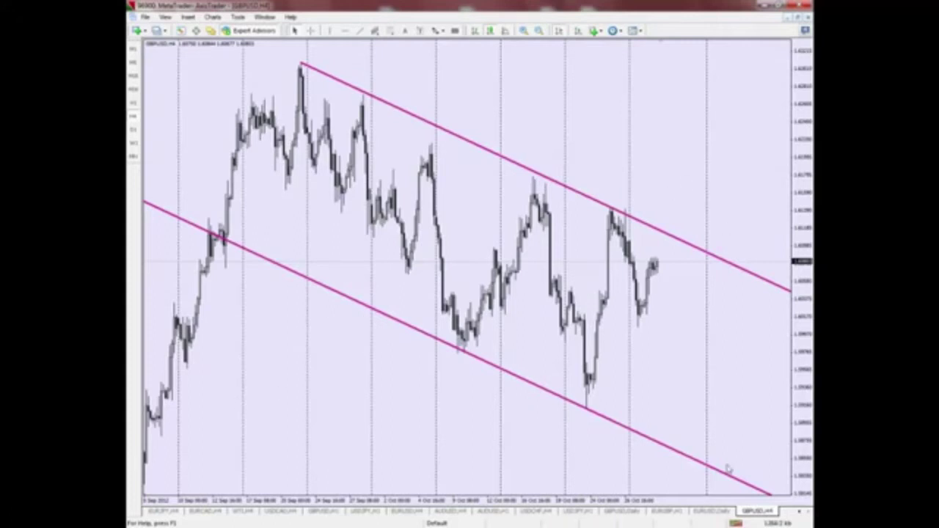
- On EURUSD Daily, draw a channel from the May 2011 peak and widen it to the July 2012 low
left_click(712, 511)
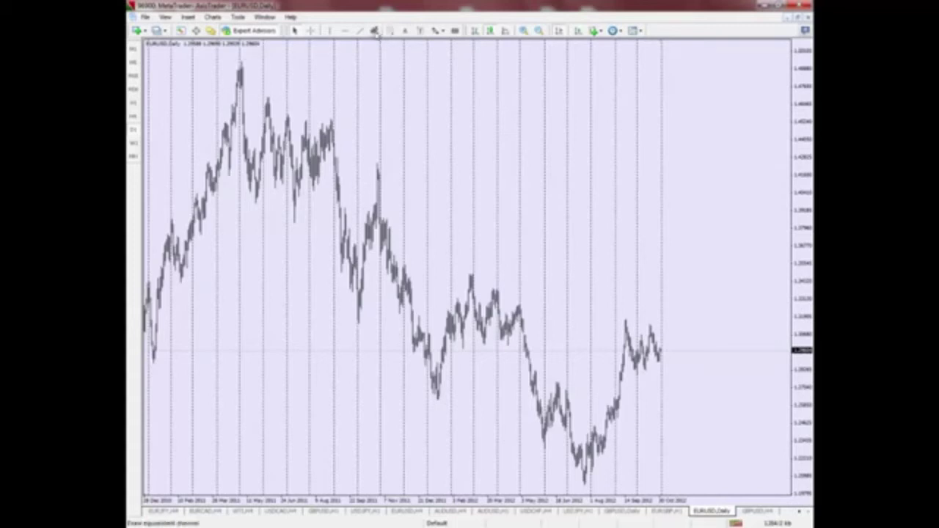
left_click(374, 31)
mouse_move(244, 63)
left_mouse_down()
mouse_move(423, 192)
mouse_move(628, 320)
left_mouse_up()
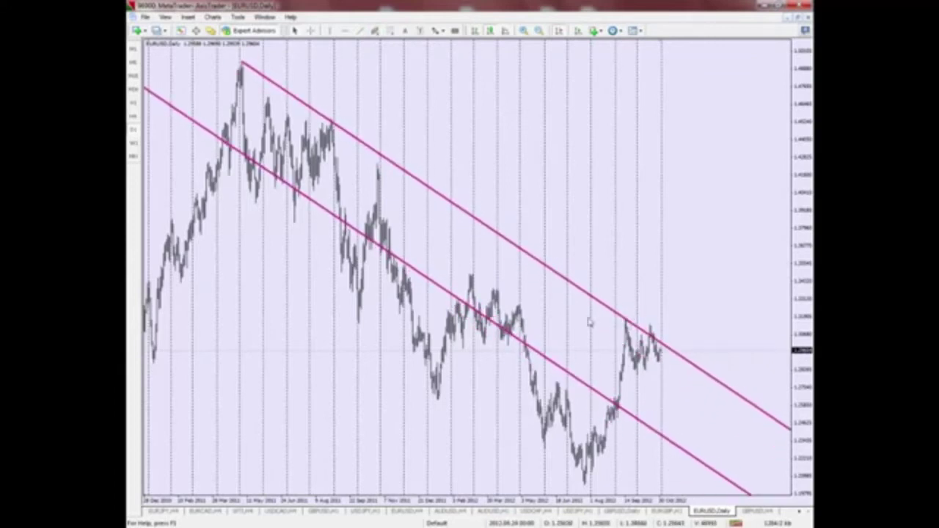
double_click(378, 248)
left_click_drag(248, 157, 547, 454)
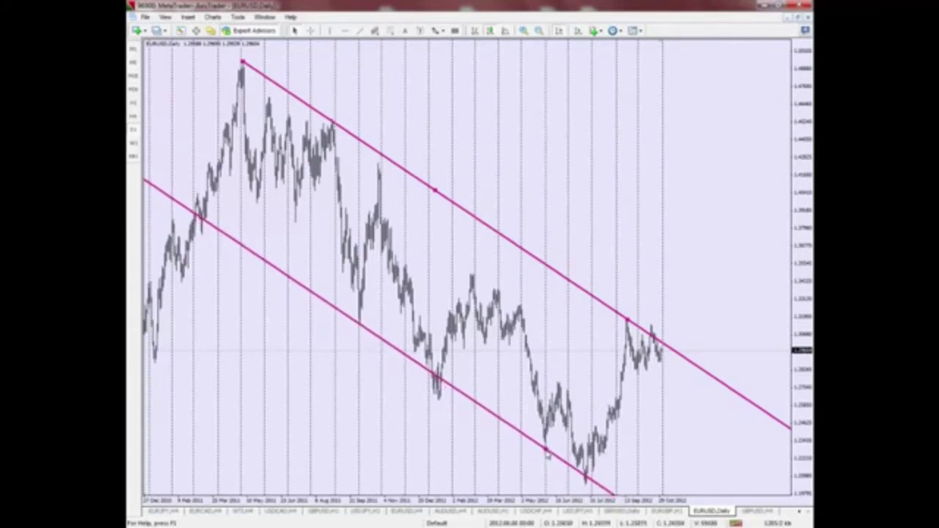
left_click(547, 453)
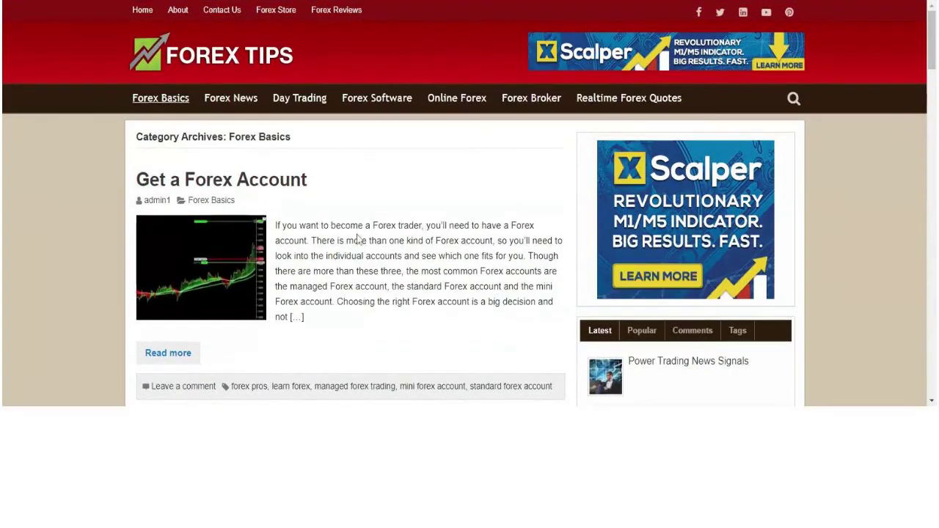
- Scroll through the Forex Basics archive posts, ending at the top with 'Get a Forex Account'
scroll(357, 242, "down", 3)
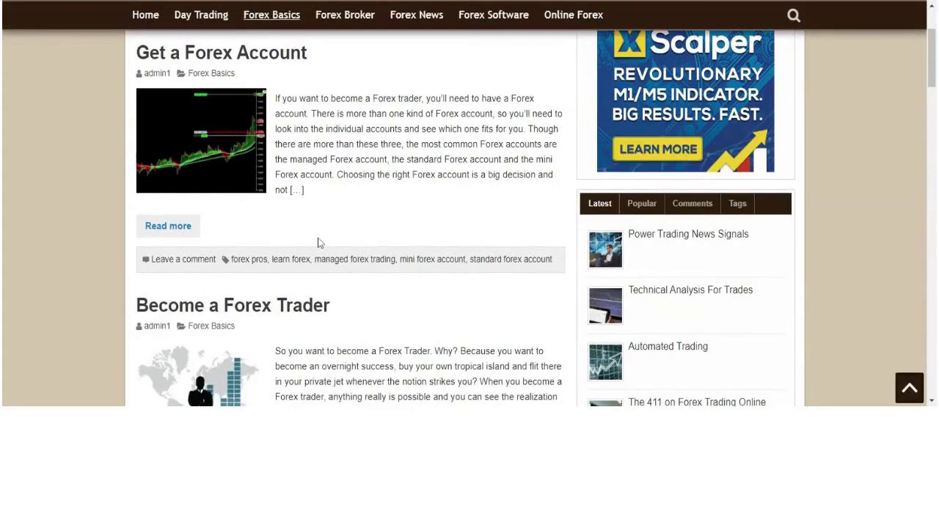
scroll(345, 168, "up", 3)
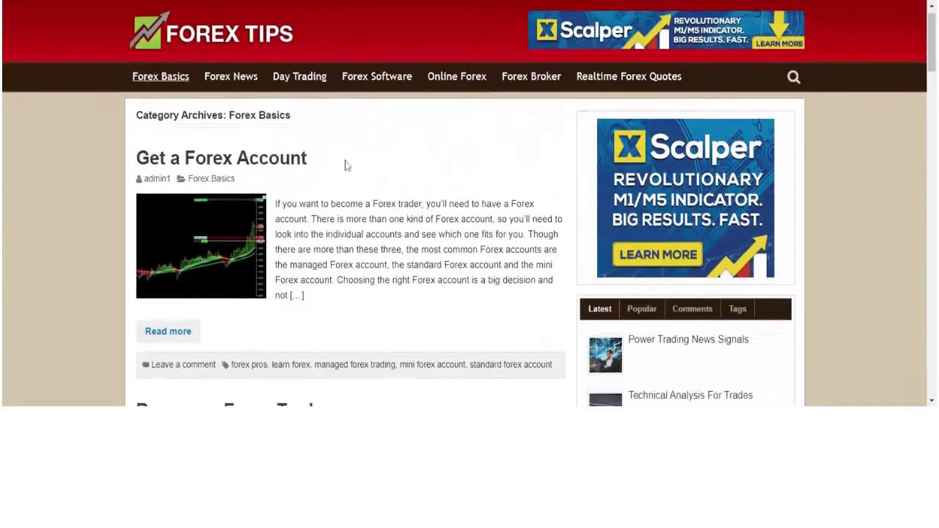
scroll(345, 168, "down", 4)
scroll(426, 212, "down", 6)
scroll(432, 212, "up", 4)
scroll(394, 225, "up", 4)
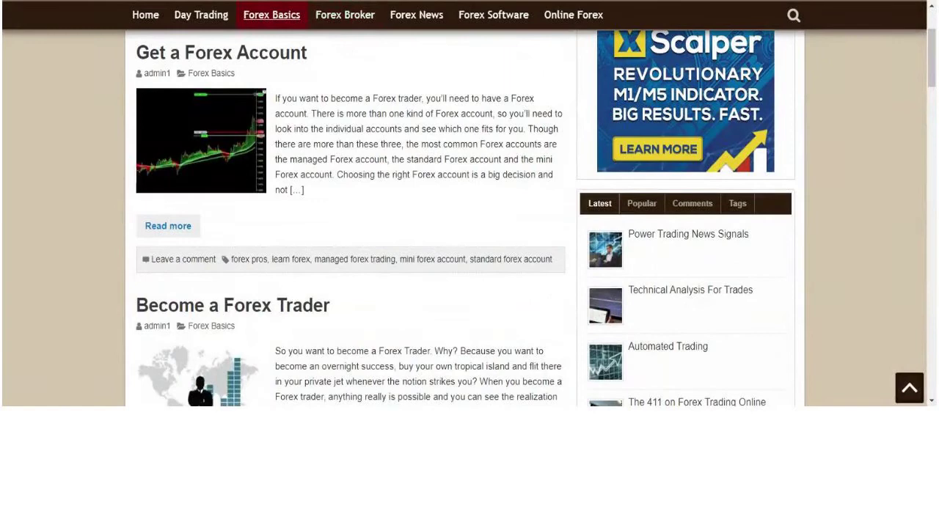
scroll(469, 211, "up", 3)
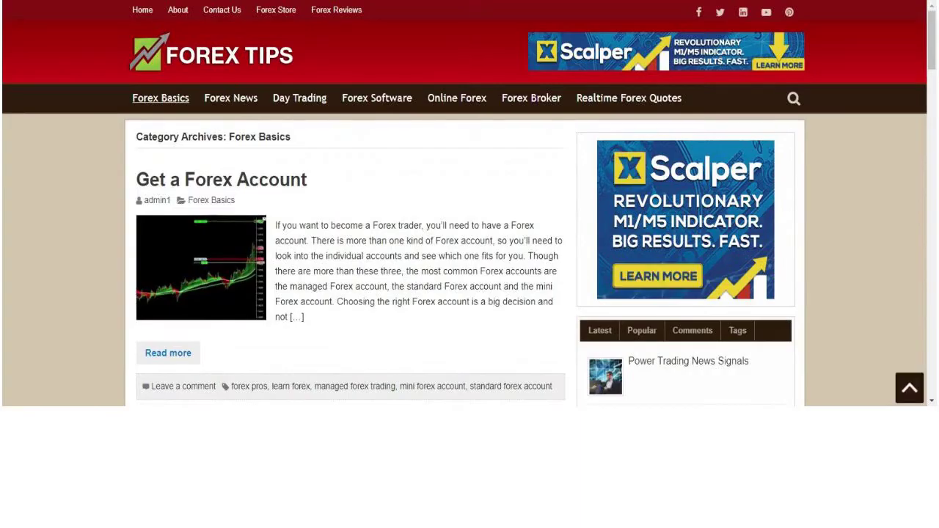
scroll(470, 211, "down", 3)
scroll(469, 211, "down", 3)
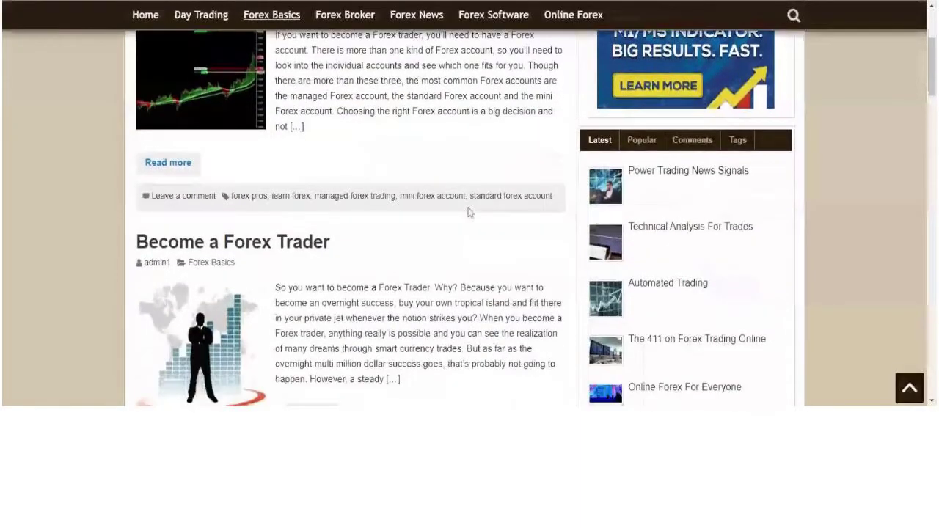
scroll(471, 221, "up", 4)
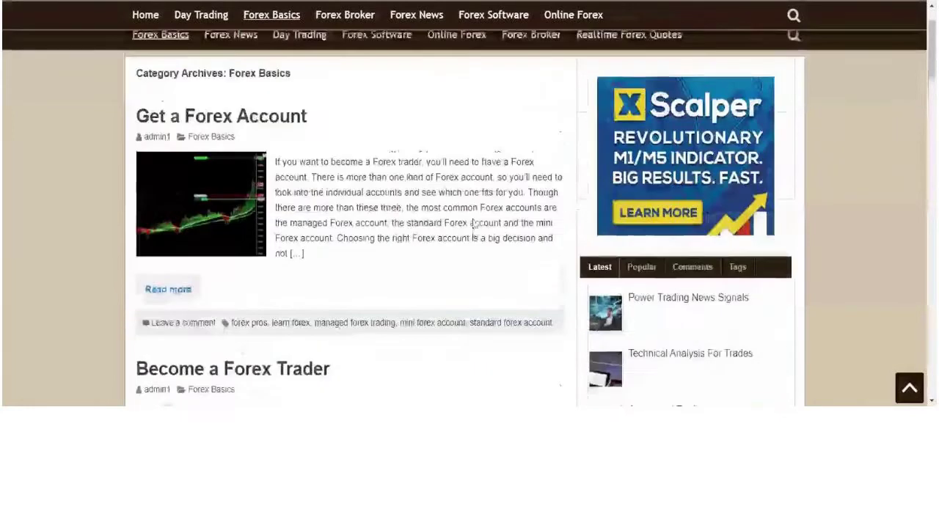
scroll(512, 207, "up", 1)
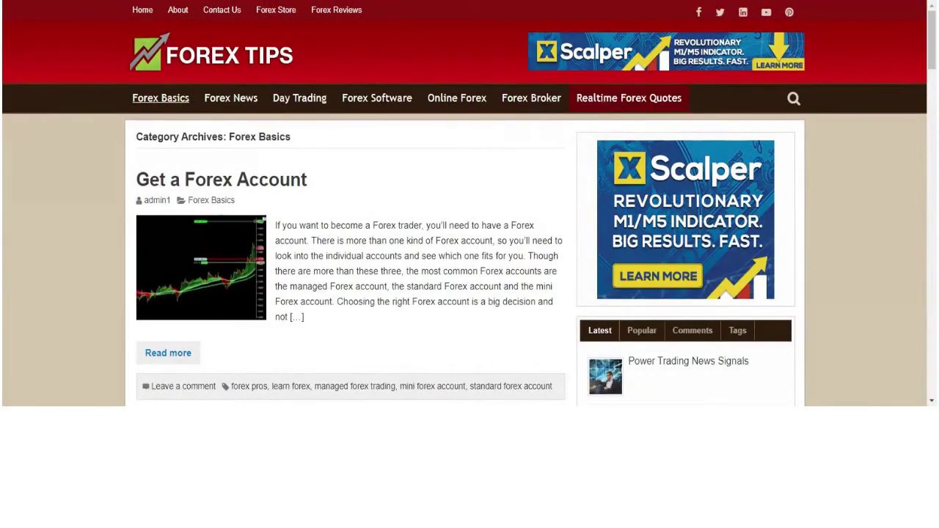
- Go to Realtime Forex Quotes and scroll down to the live currency pair prices table
left_click(629, 98)
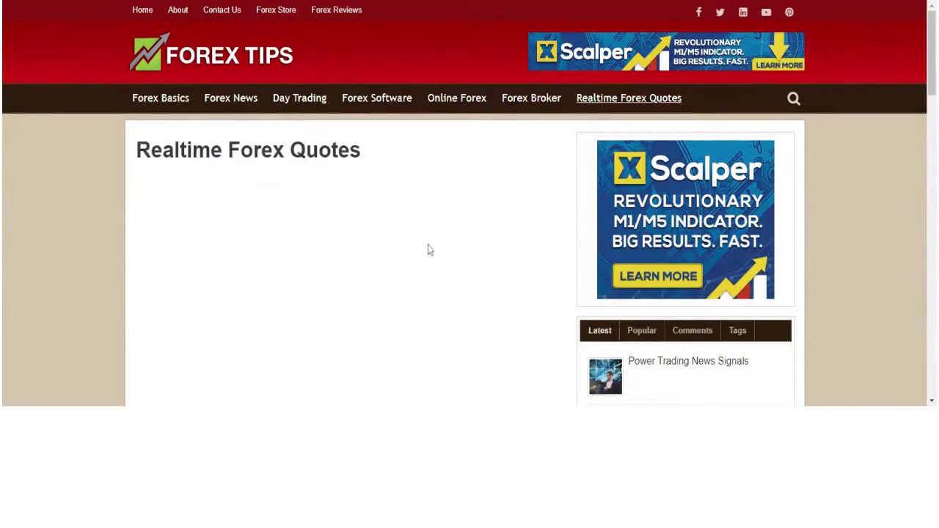
scroll(462, 228, "down", 1)
scroll(463, 228, "down", 3)
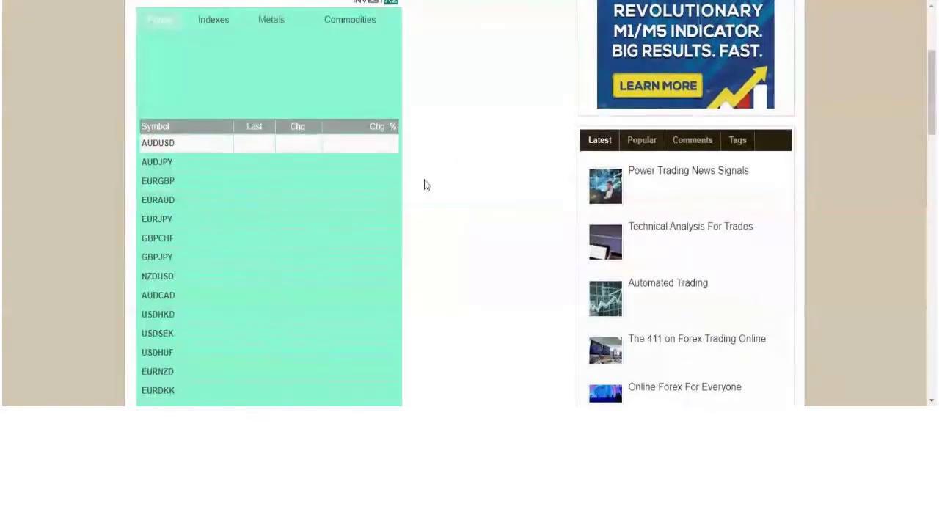
scroll(357, 214, "down", 1)
scroll(358, 213, "down", 1)
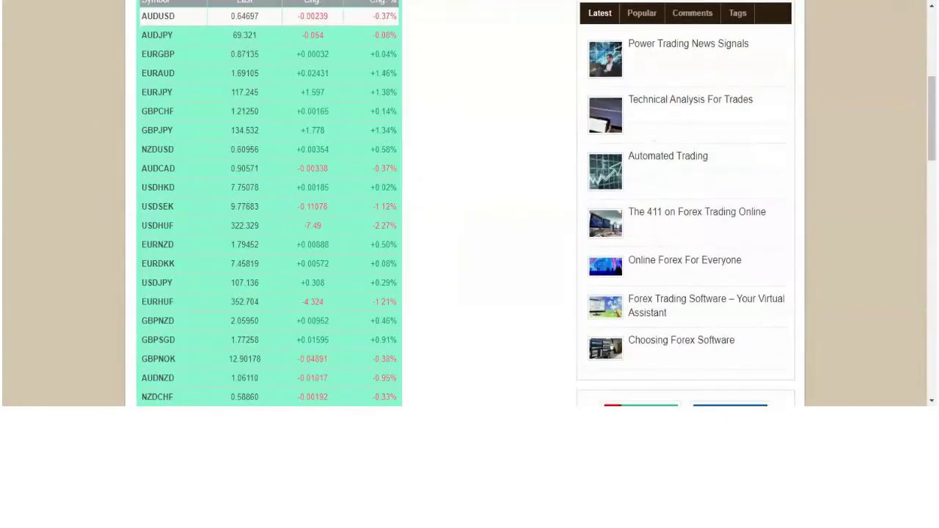